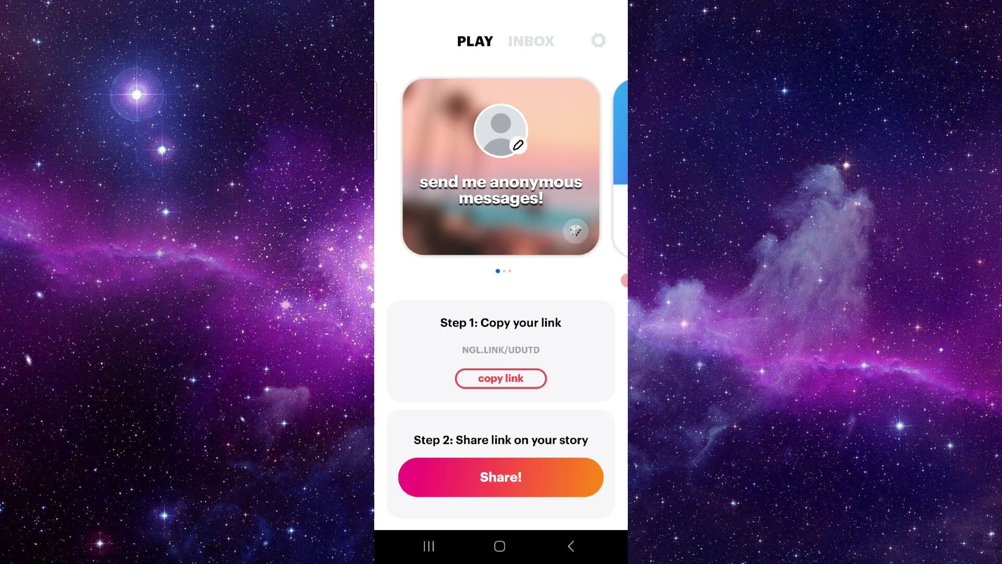
Step: Go from Recents to NGL's App info and open its Google Play listing
left_click(429, 546)
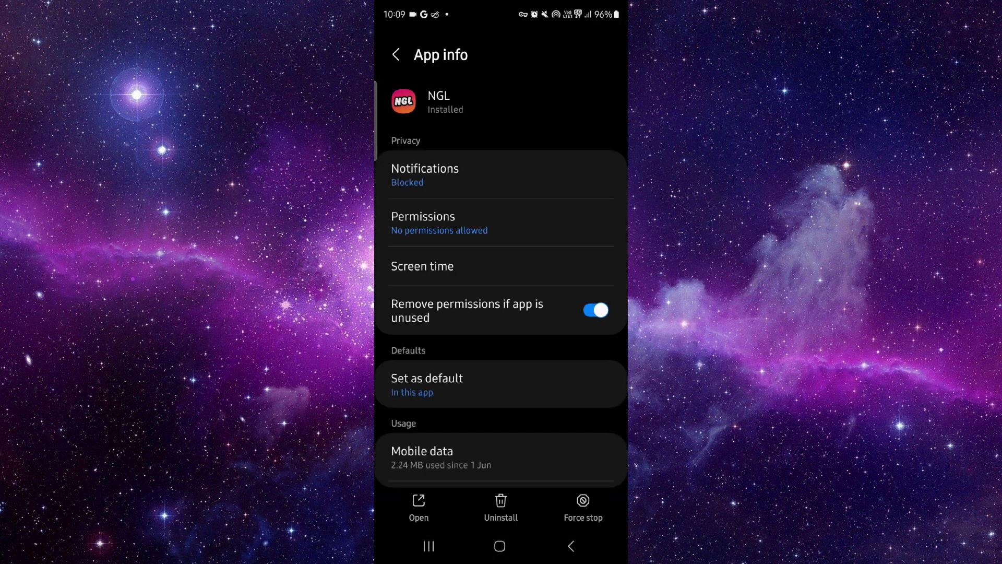
scroll(502, 282, "down", 5)
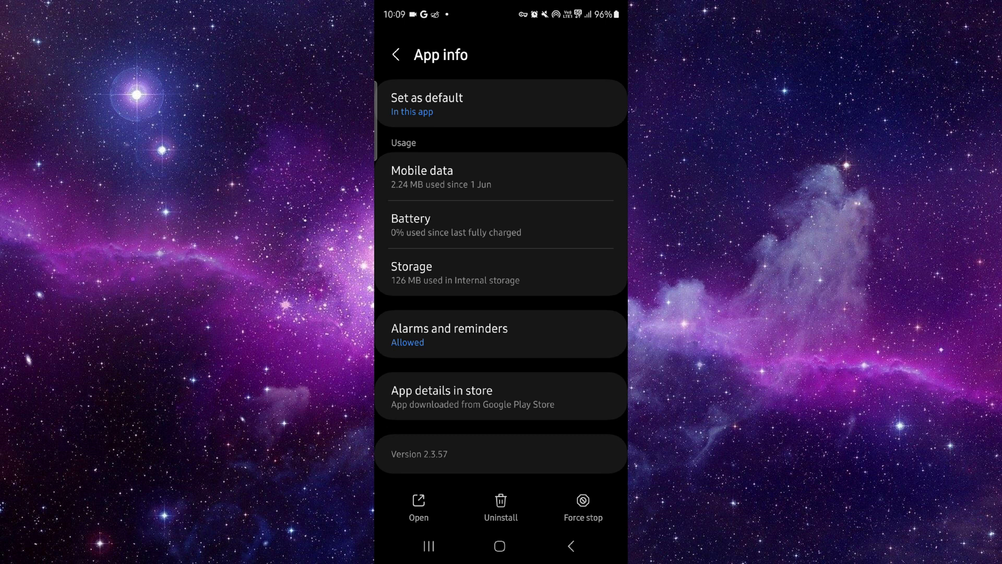
left_click(501, 396)
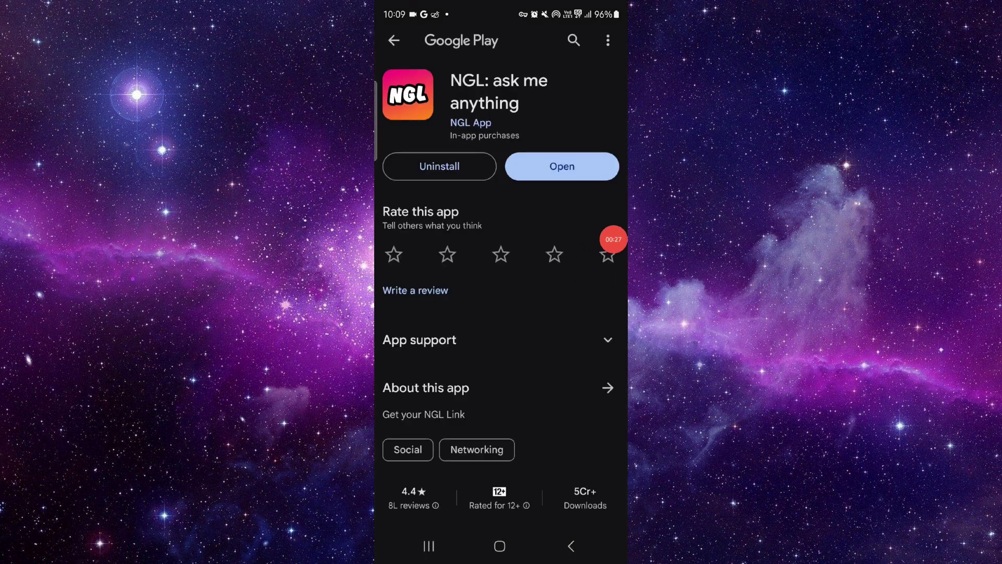
Step: Launch NGL from its Play Store listing using the Open button
left_click(561, 167)
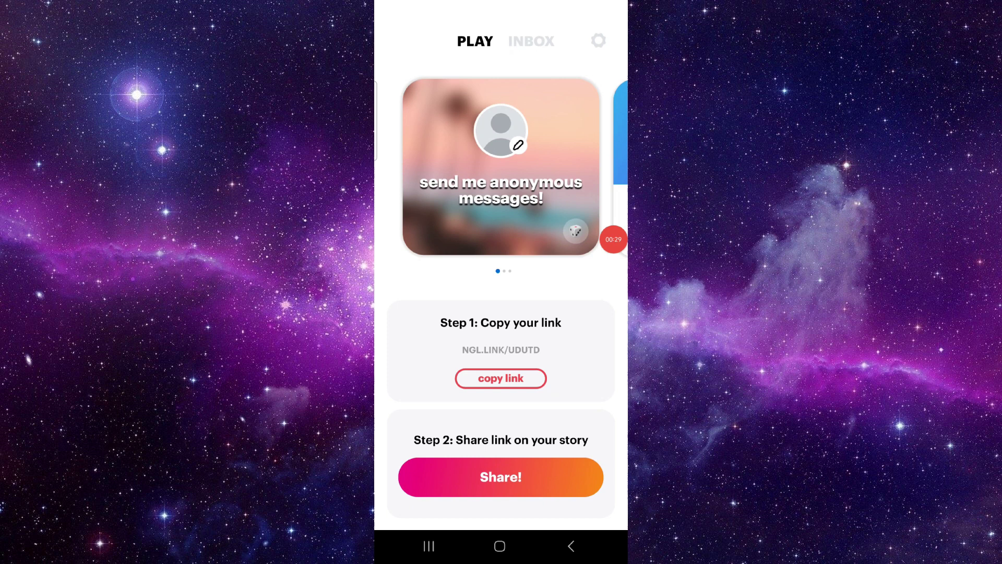